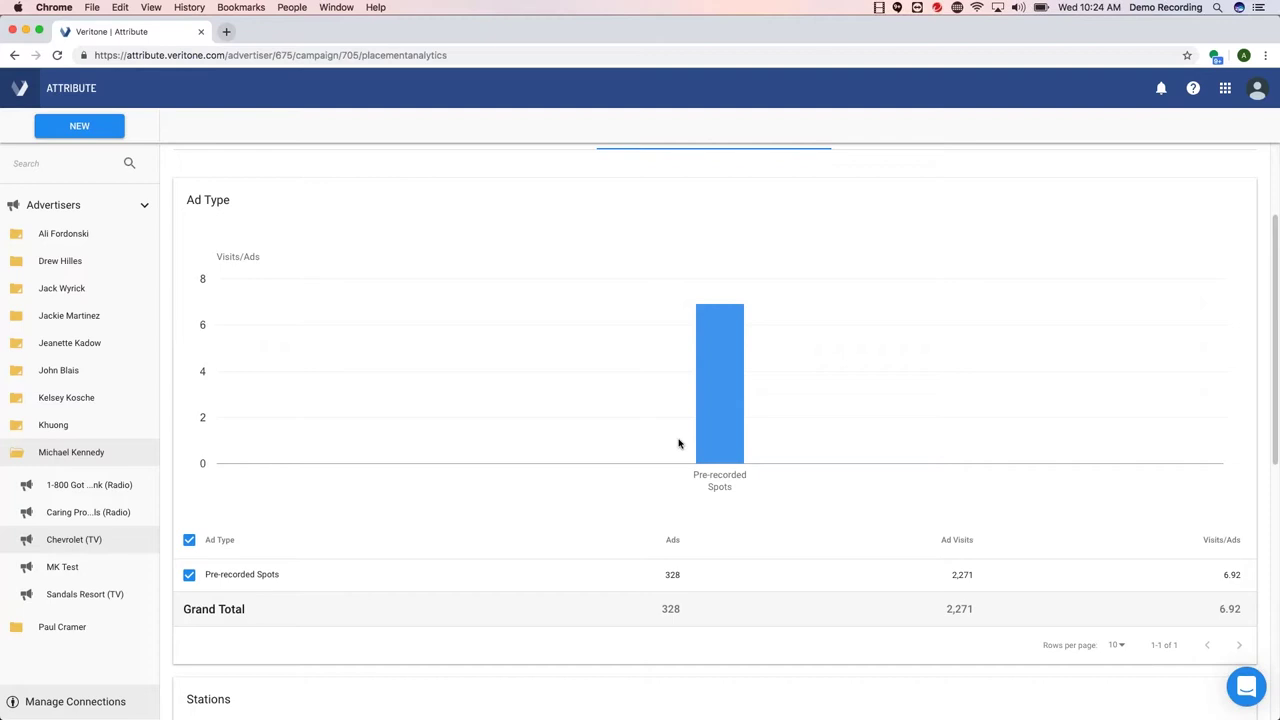
- Scroll through the Chevrolet (TV) Placement Analytics, showing Pre-recorded Spots at 328 ads and 2,271 visits
scroll(680, 444, "down", 5)
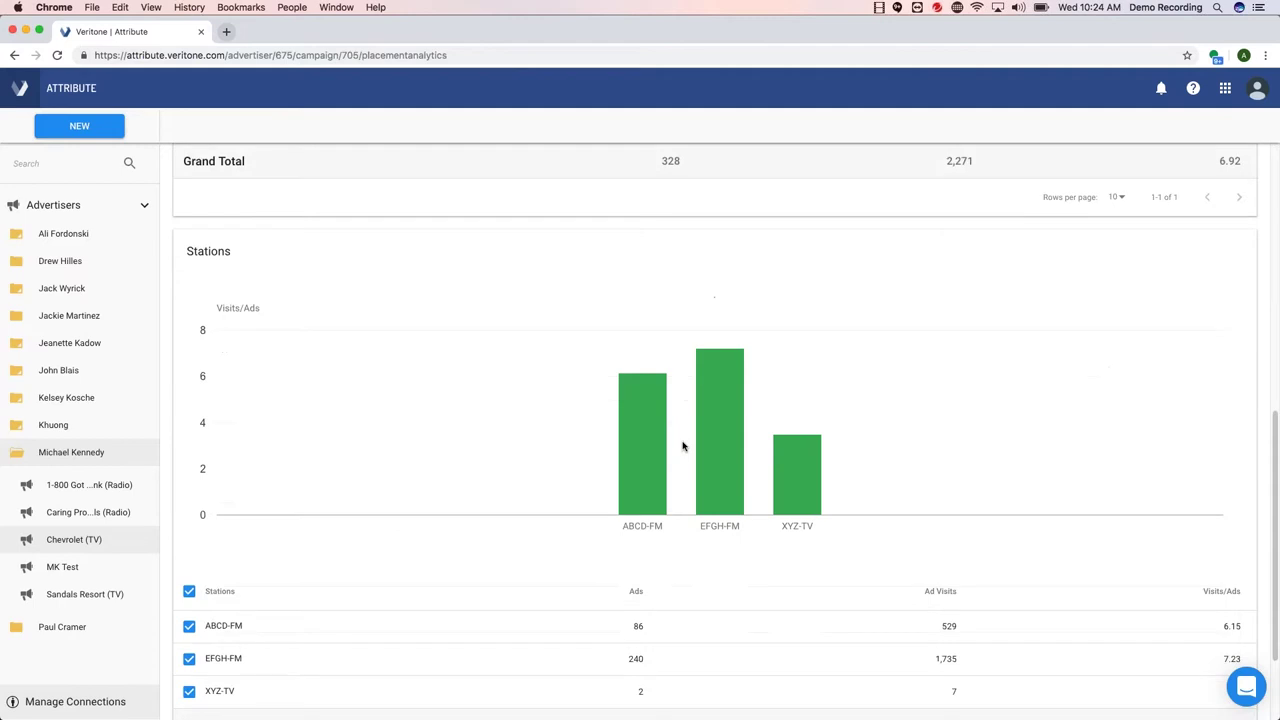
scroll(683, 446, "up", 8)
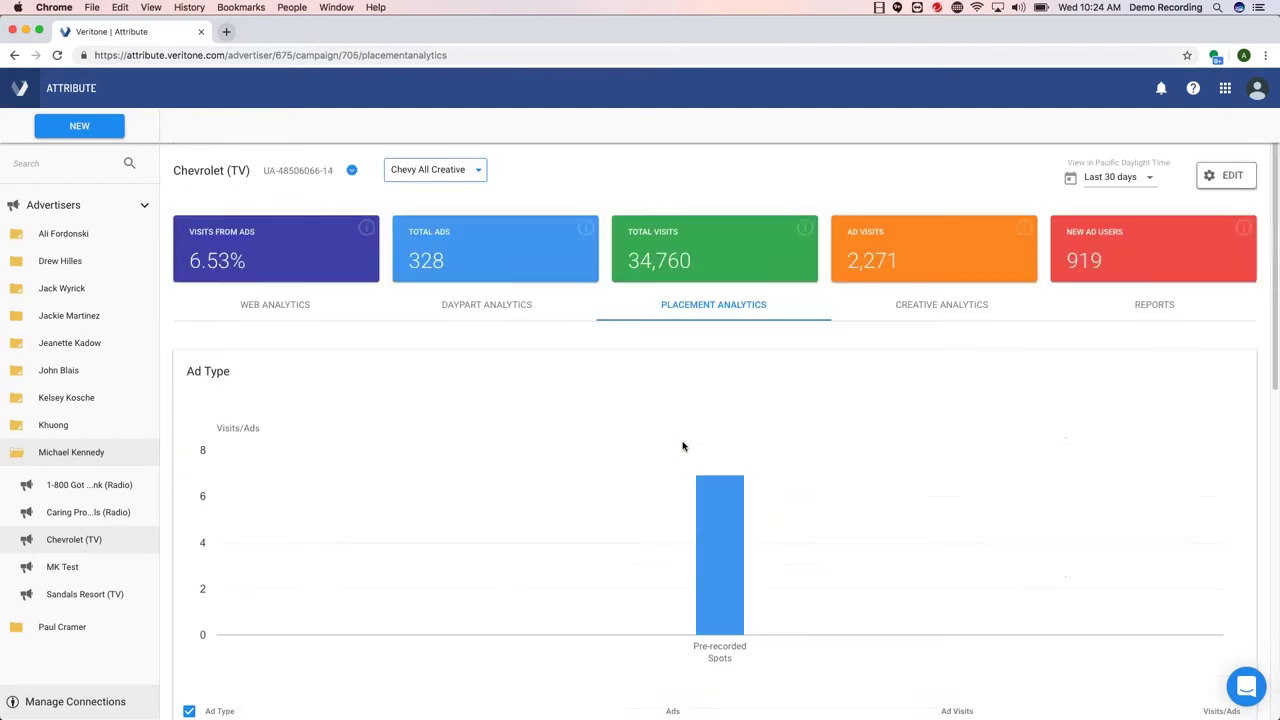
- Show Creative Analytics and scroll the Ad Visits by Creative table to its 328-ad, 2,271-visit total
left_click(923, 308)
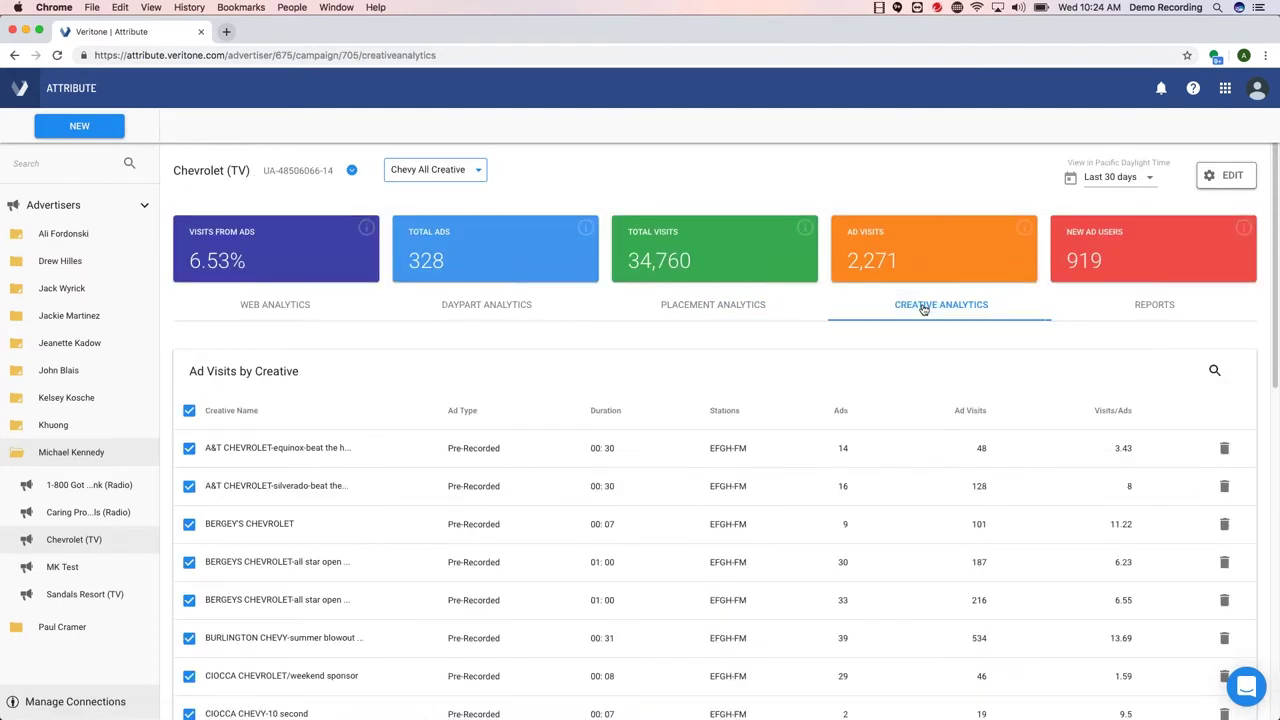
scroll(917, 325, "down", 1)
scroll(917, 327, "down", 2)
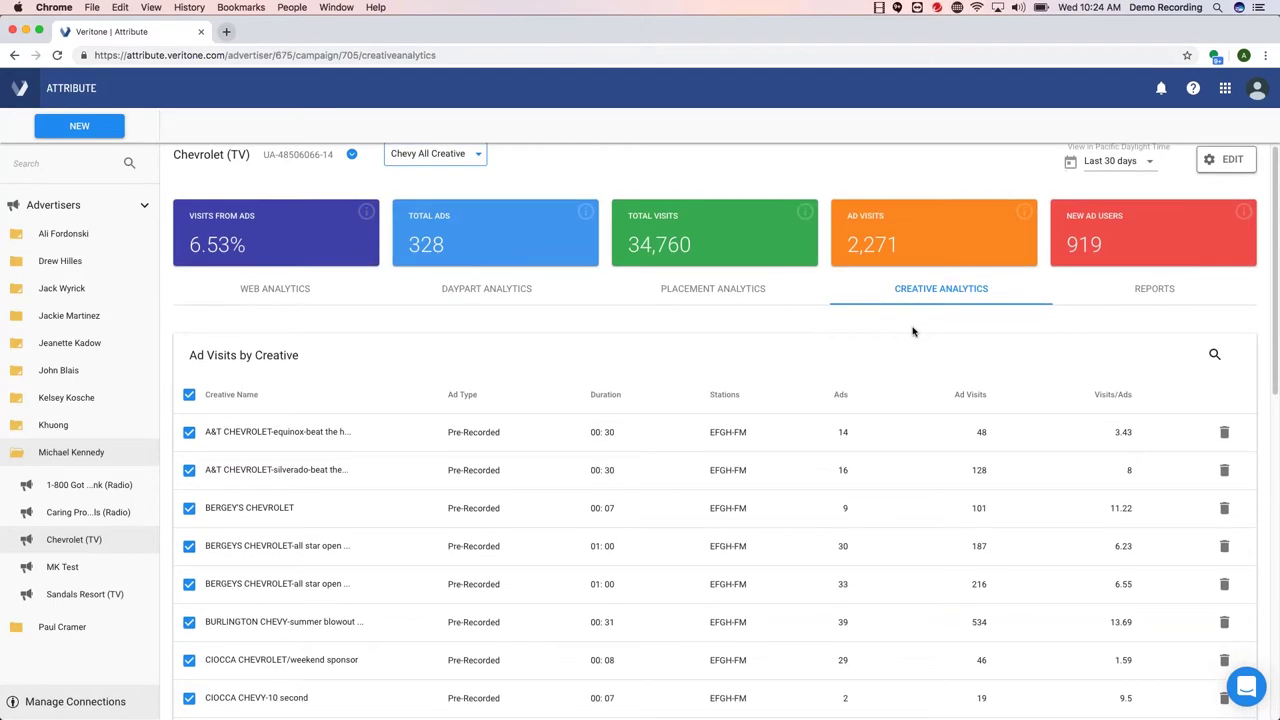
scroll(912, 331, "down", 3)
scroll(910, 333, "down", 5)
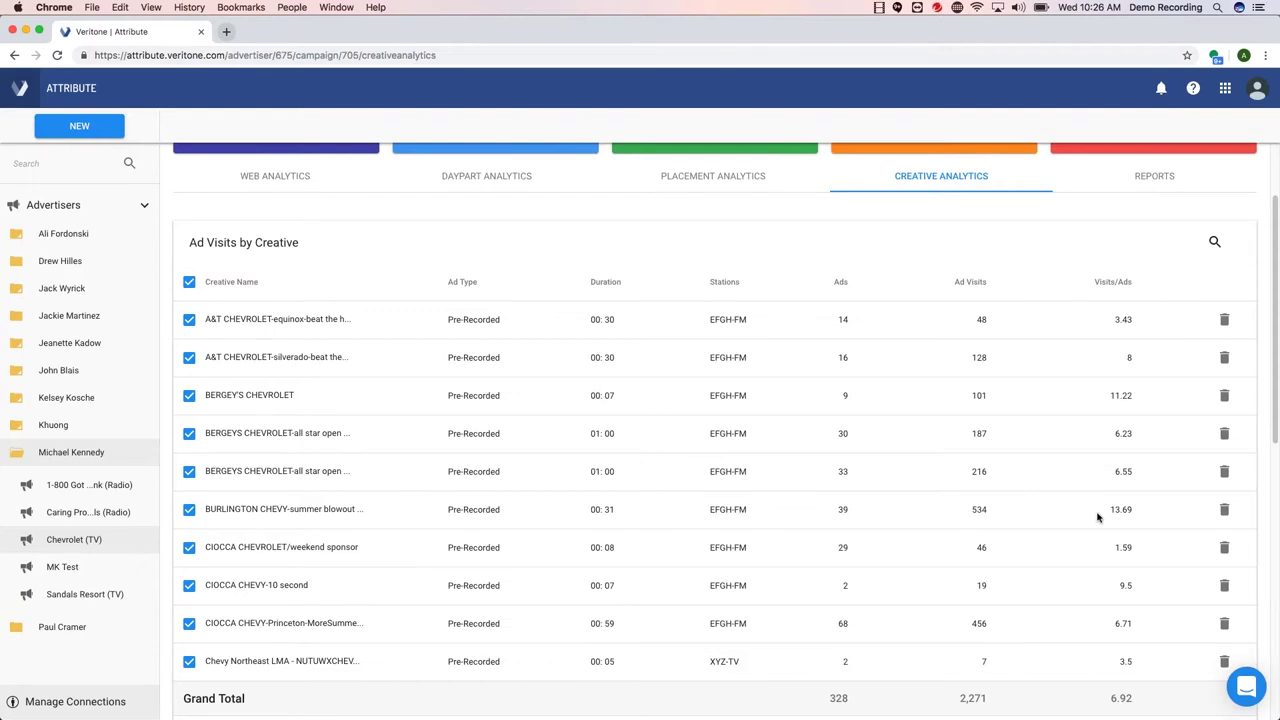
scroll(1096, 517, "up", 3)
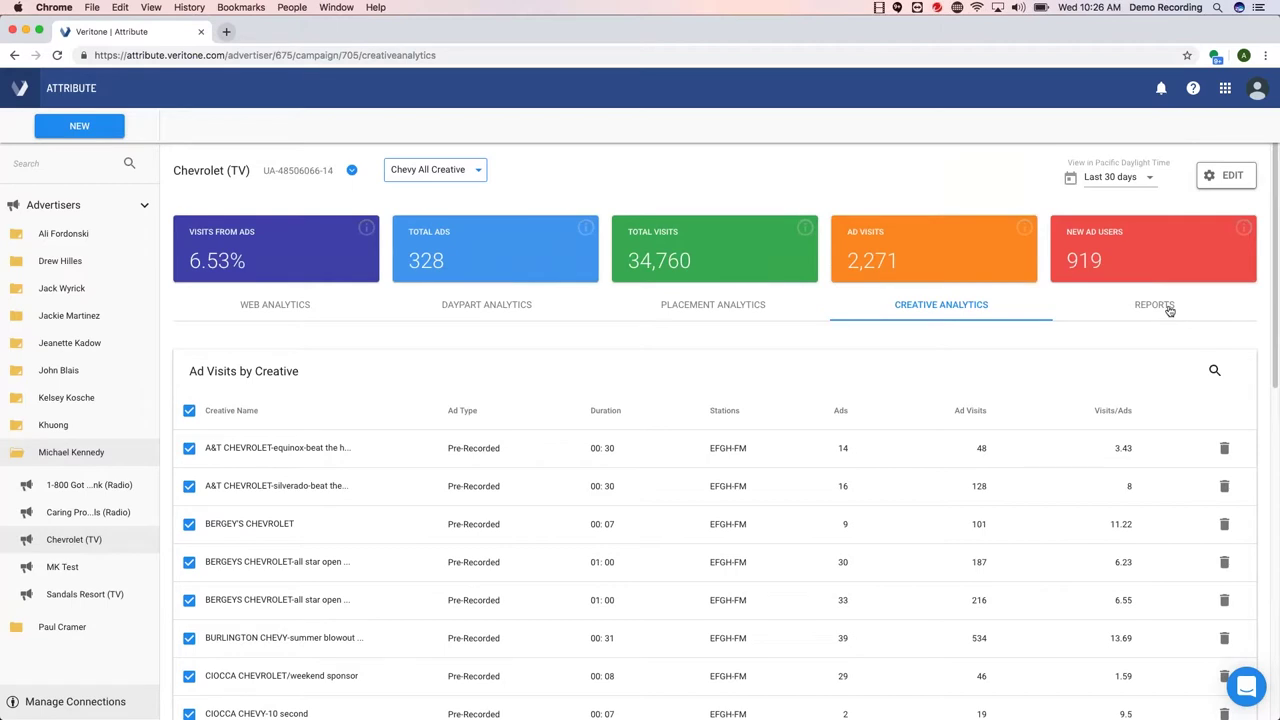
- Open the Chevrolet (TV) Reports preview and bring up the PDF/PowerPoint download menu
left_click(1169, 311)
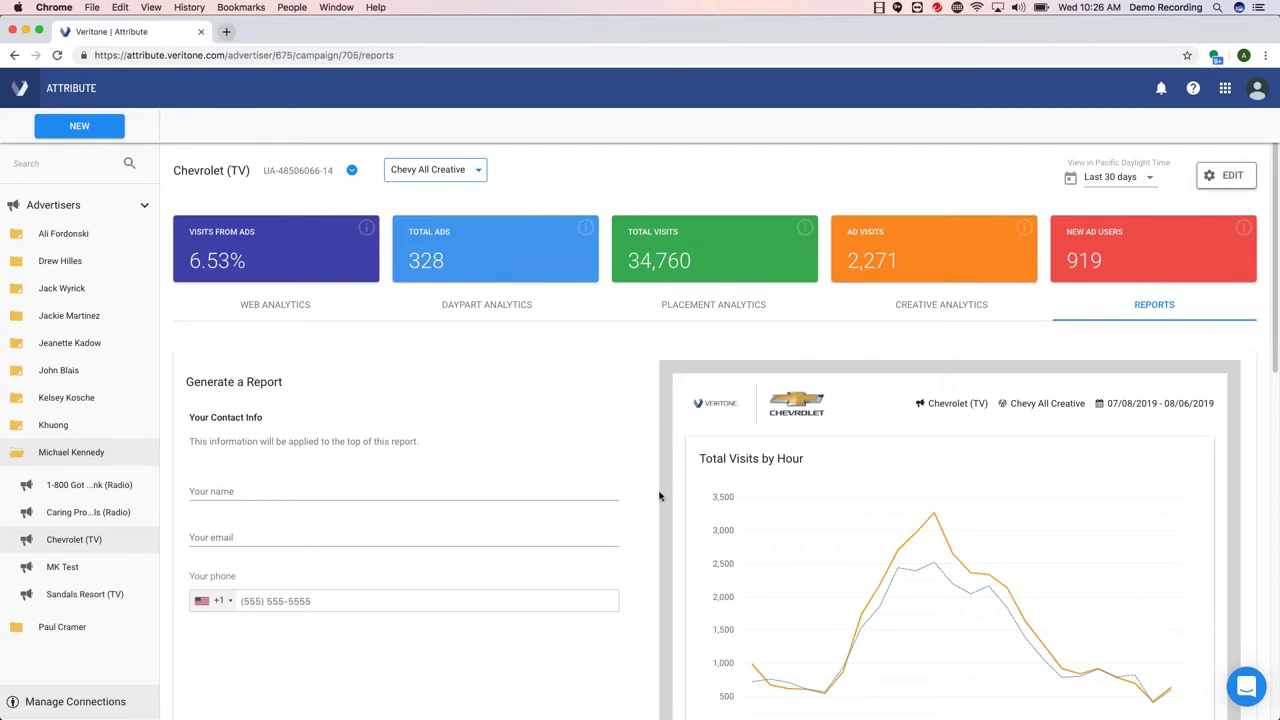
scroll(662, 497, "down", 1)
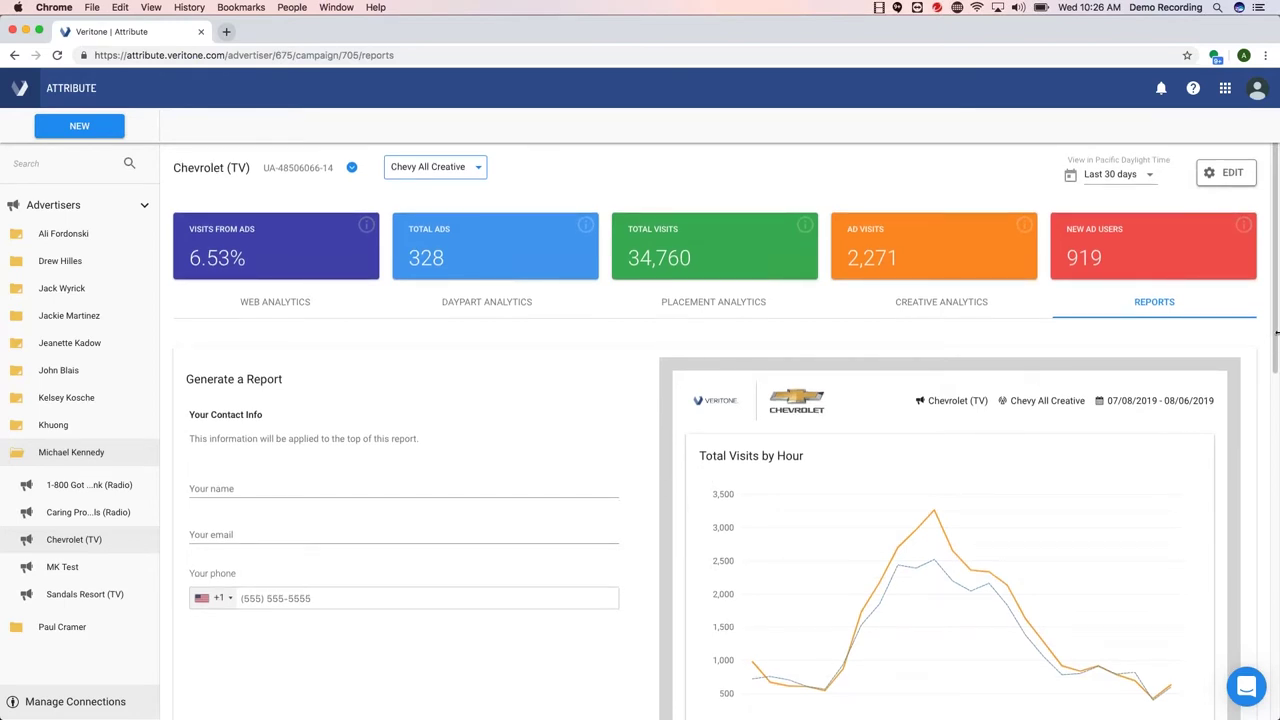
left_click_drag(1276, 333, 1272, 401)
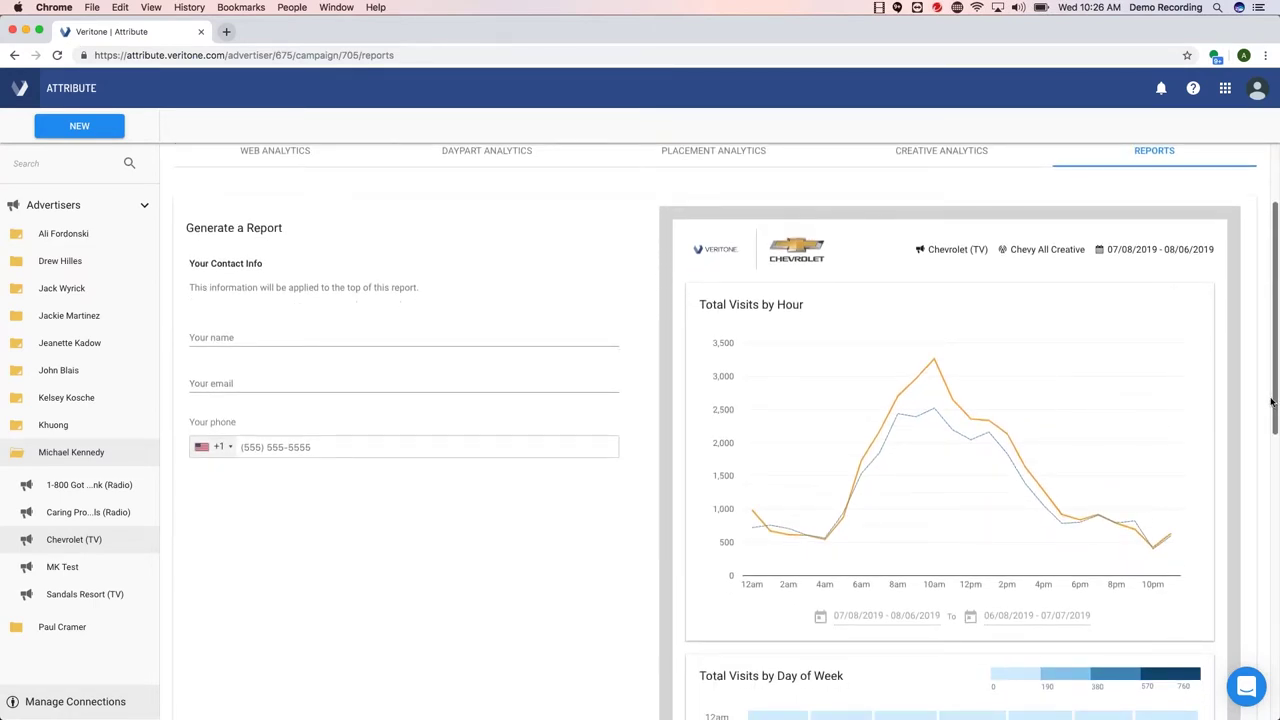
scroll(1070, 300, "down", 1)
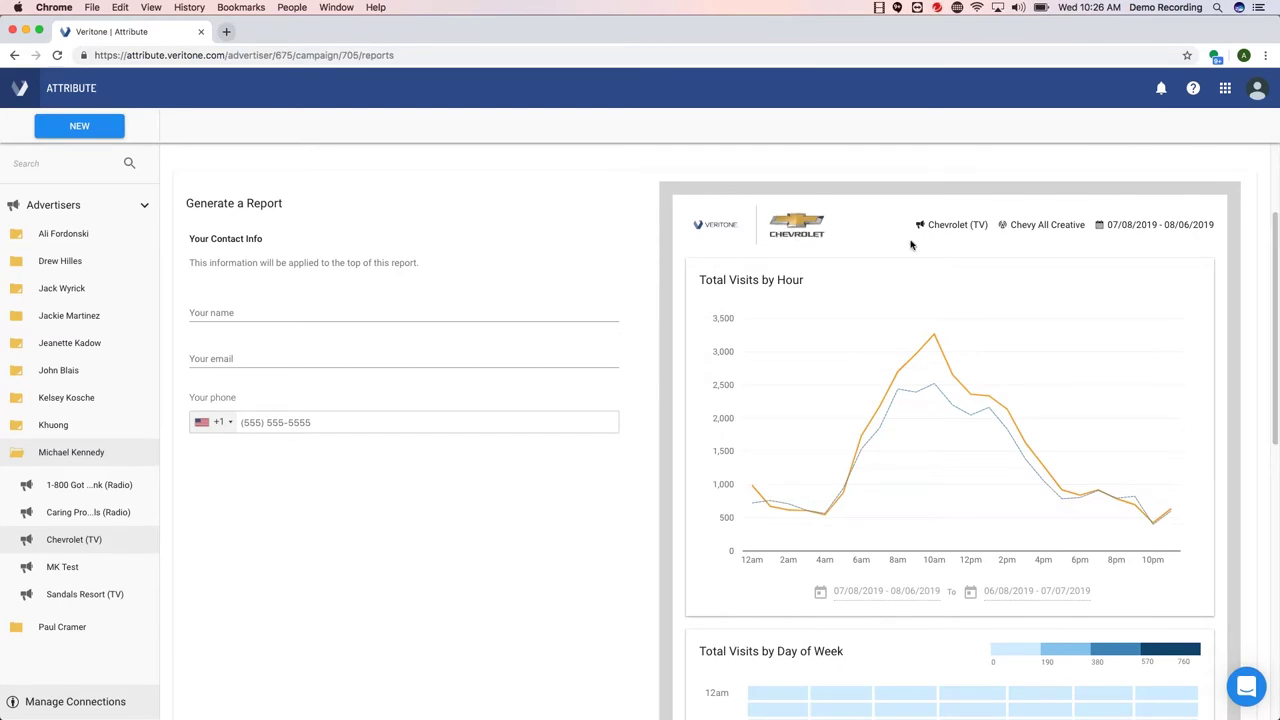
left_click_drag(1270, 262, 1206, 477)
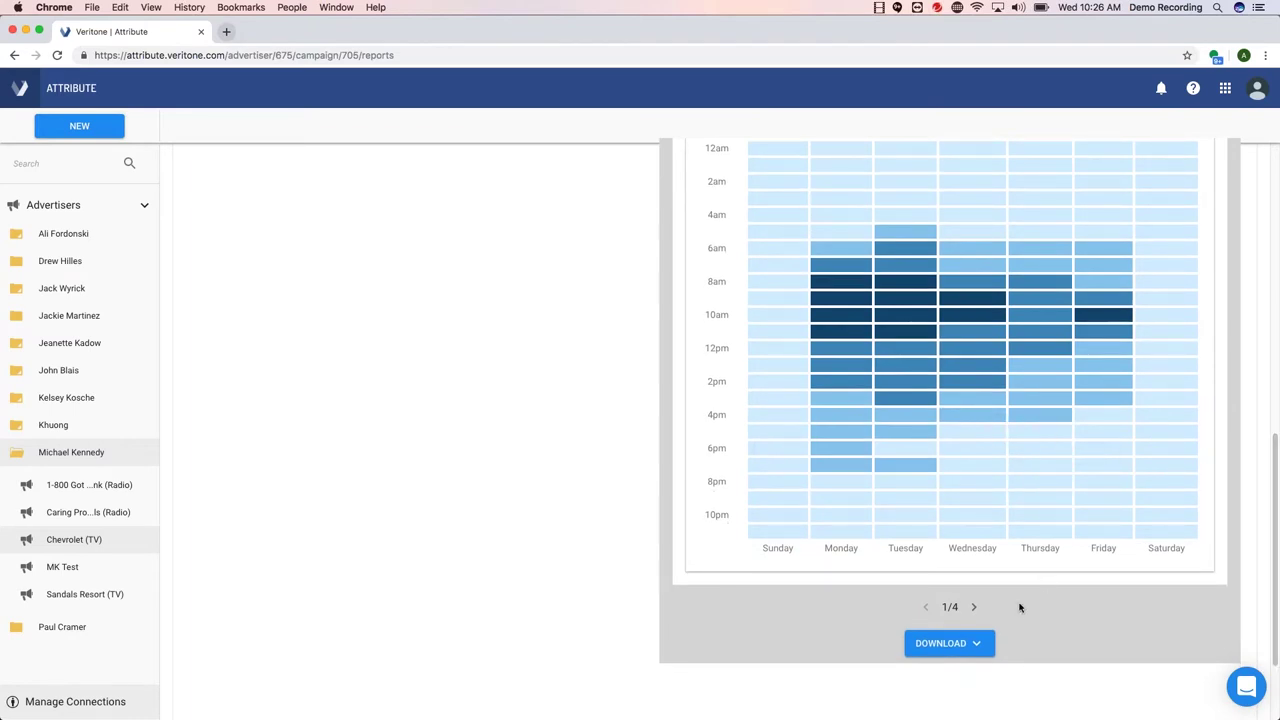
left_click(978, 646)
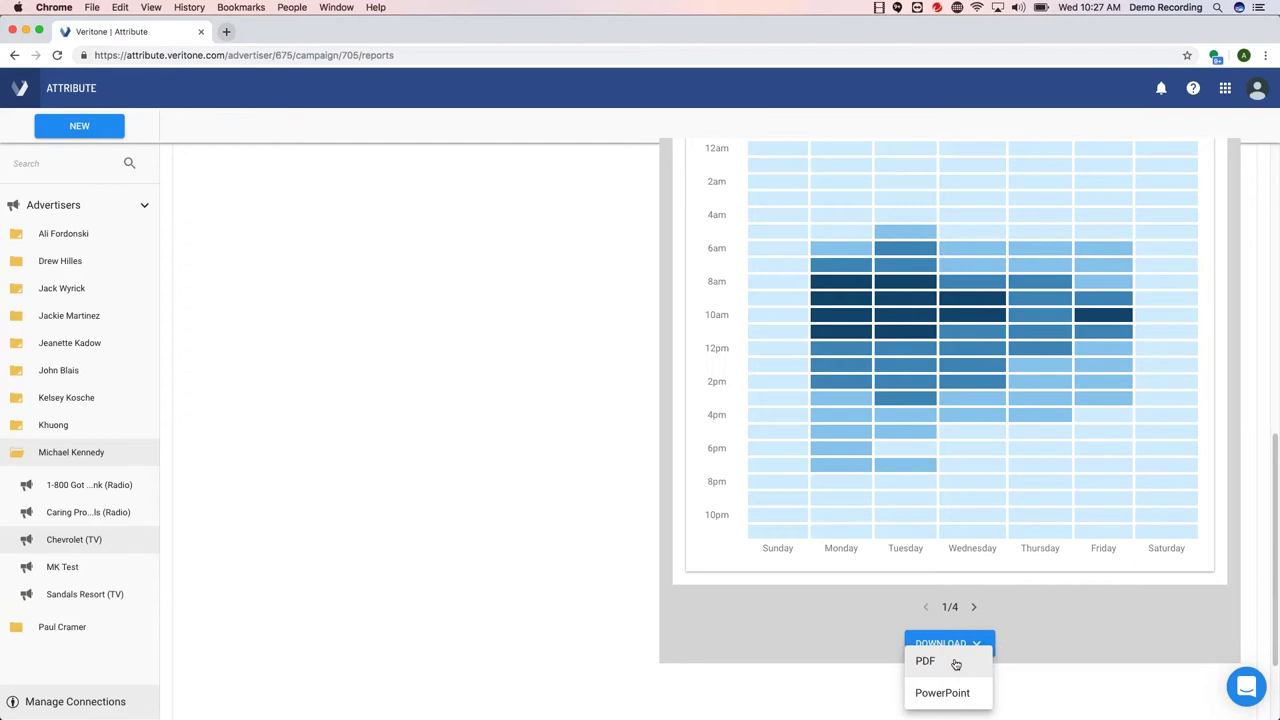
- Close the PDF/PowerPoint menu to show the day-by-hour heatmap on page 1 of 4
left_click(877, 680)
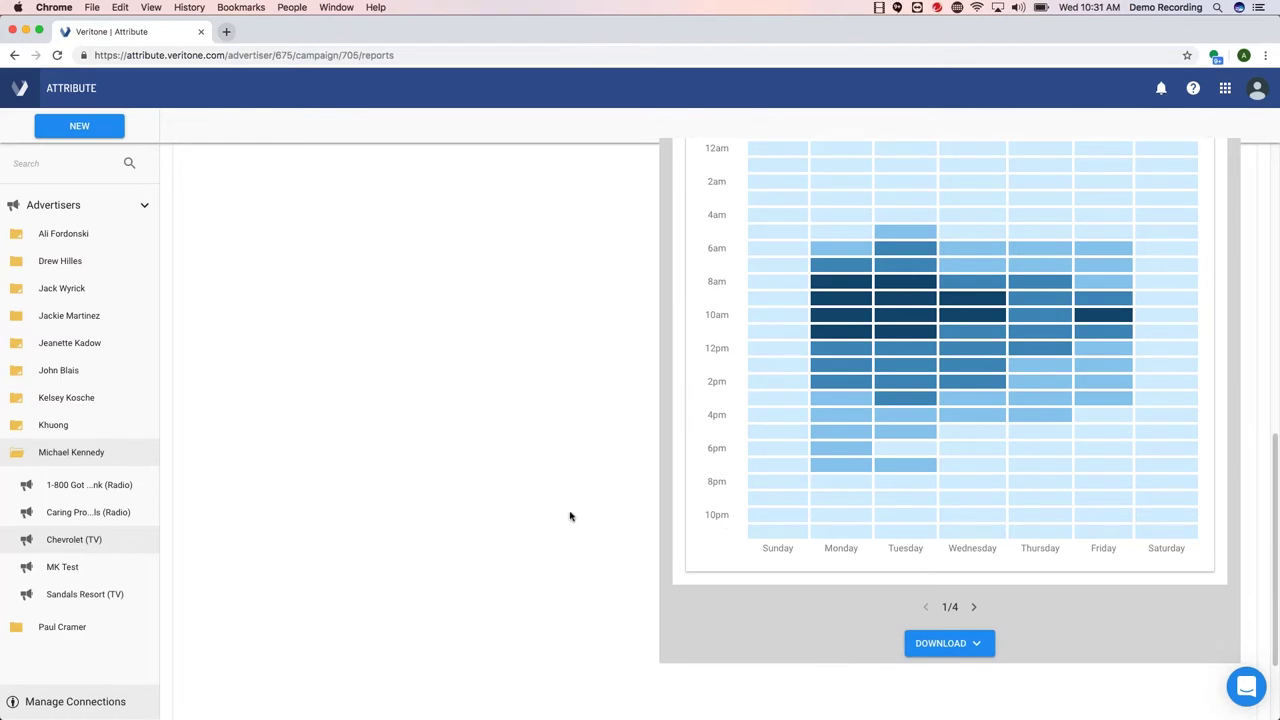
- Choose Advertiser from the NEW menu to open the New Advertiser details form
scroll(570, 516, "down", 1)
scroll(570, 516, "up", 2)
scroll(570, 516, "up", 10)
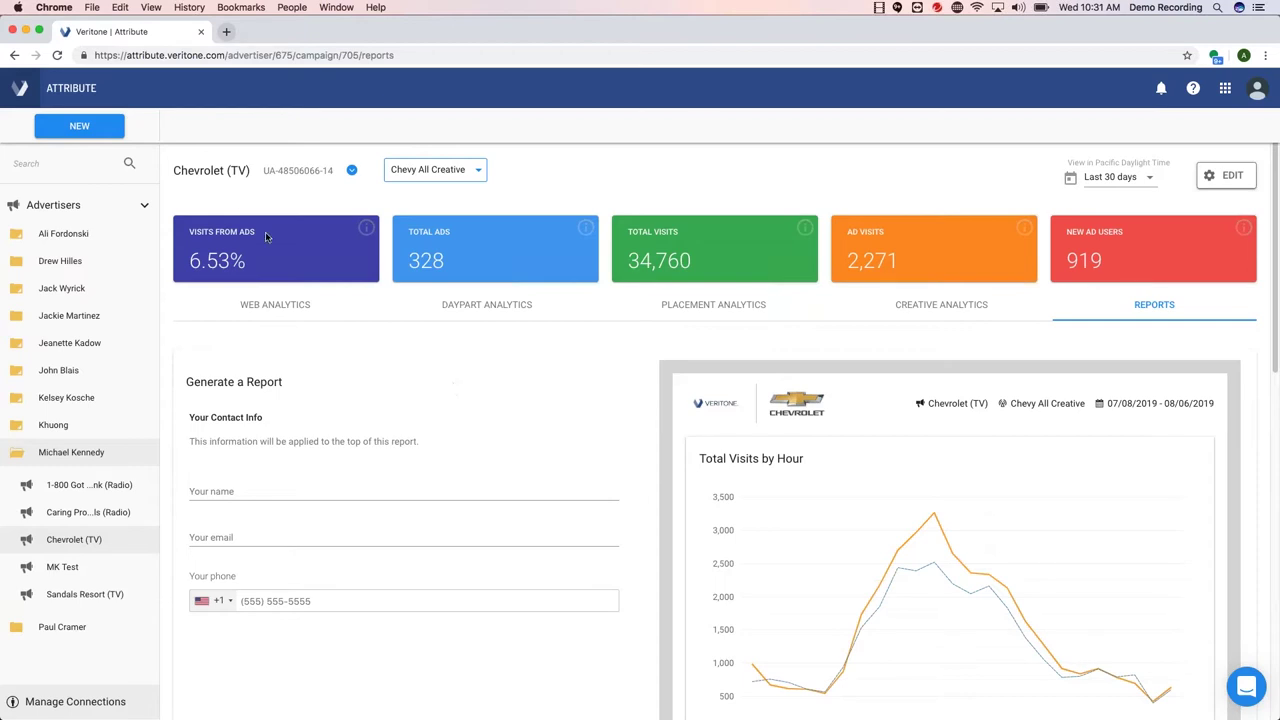
left_click(122, 131)
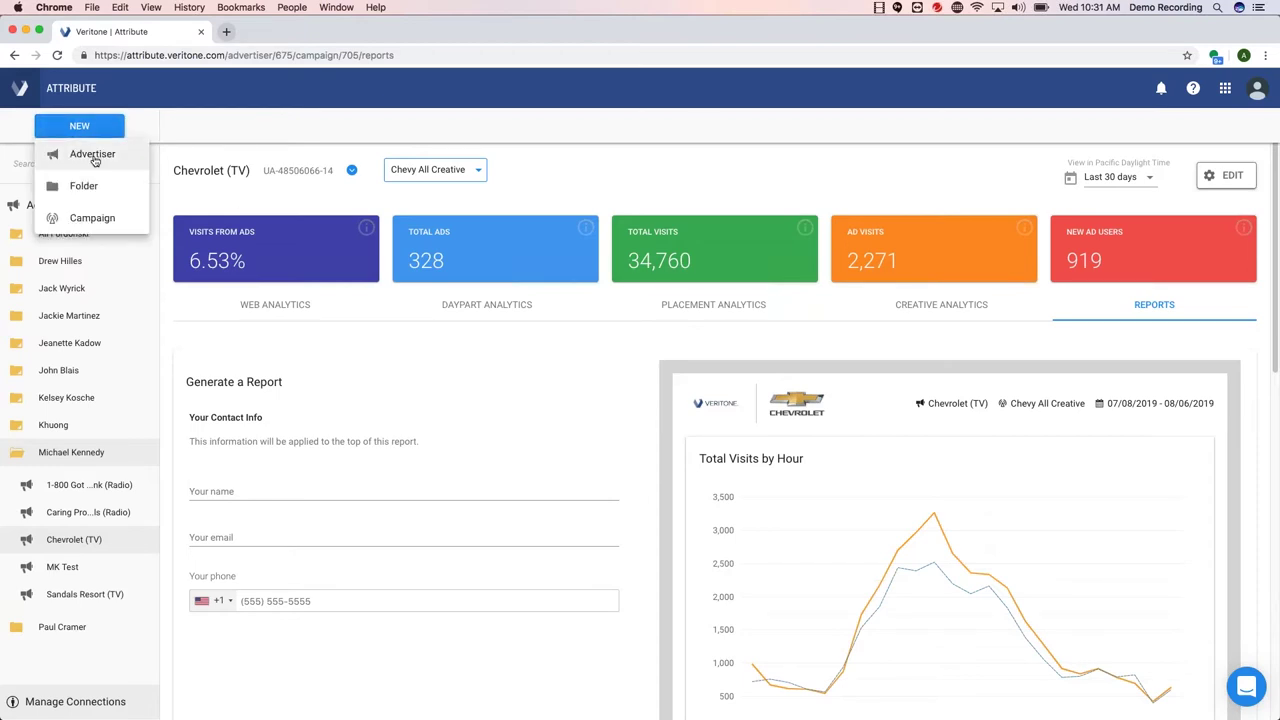
left_click(94, 158)
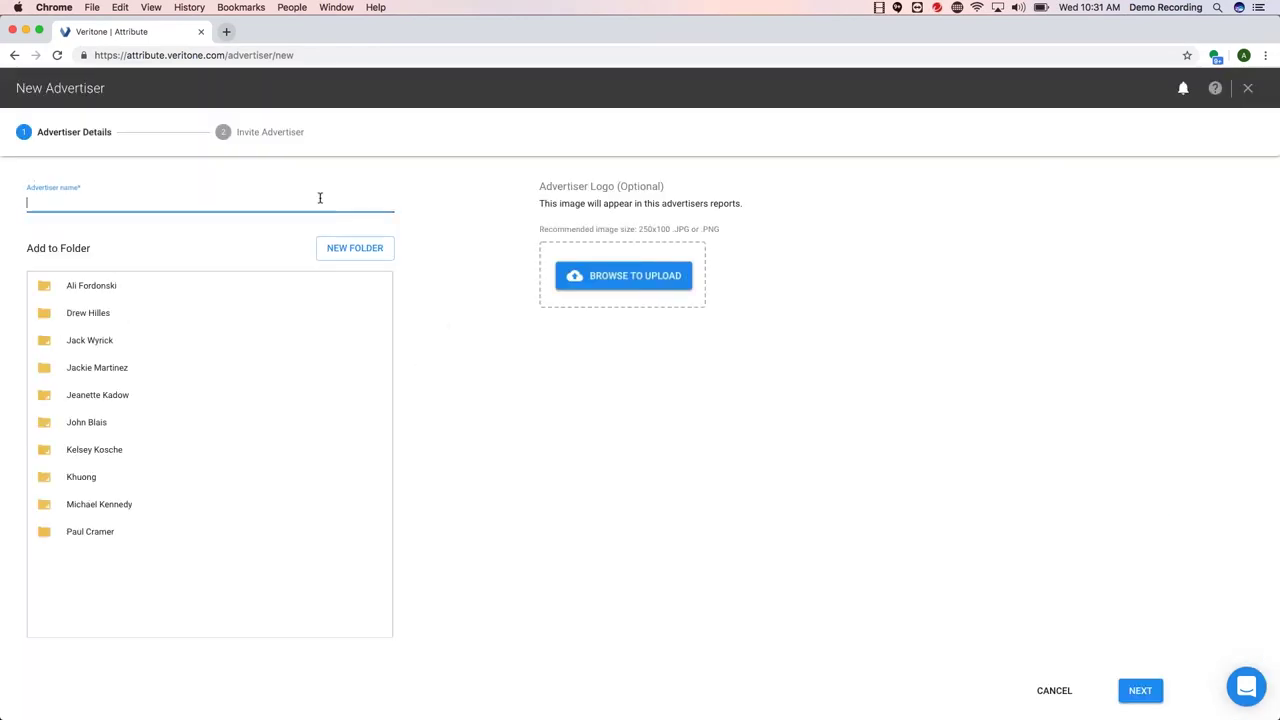
- Enter 'Test' as the advertiser name and choose an existing folder for it
type("Test")
left_click(121, 398)
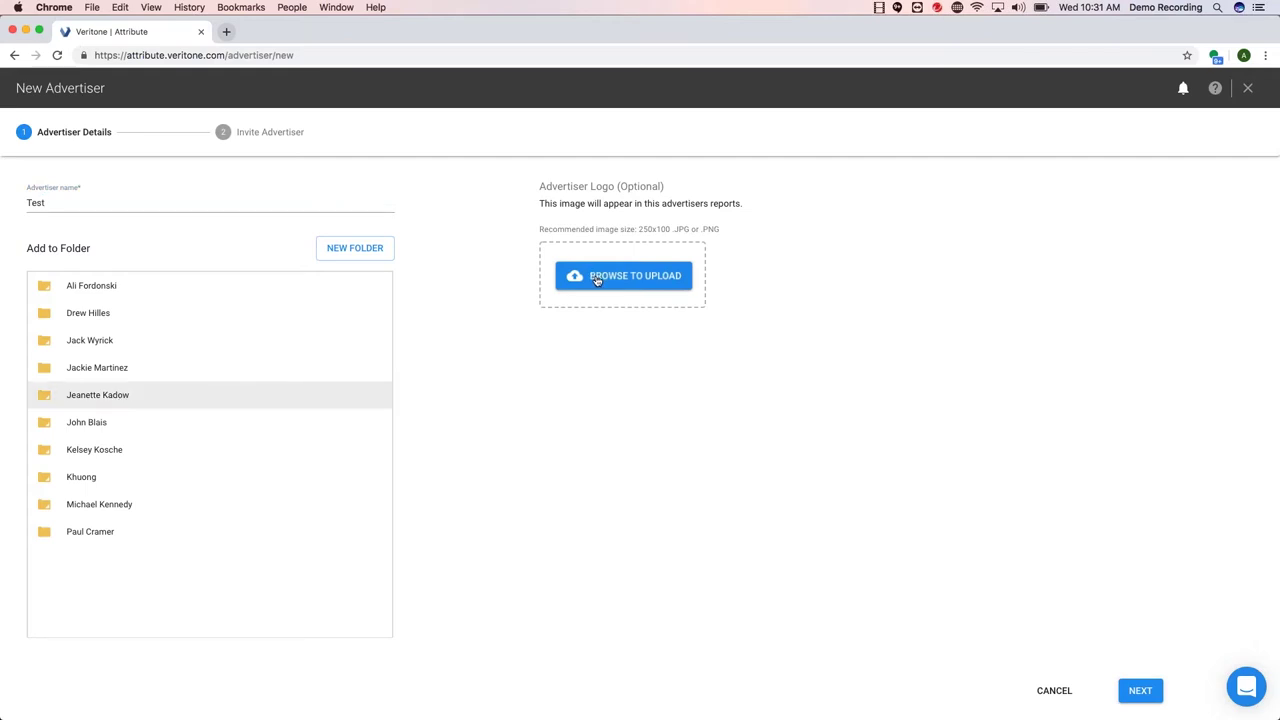
- Invite the advertiser's contact e-mail with the default personal message, then finish the advertiser
left_click(1140, 690)
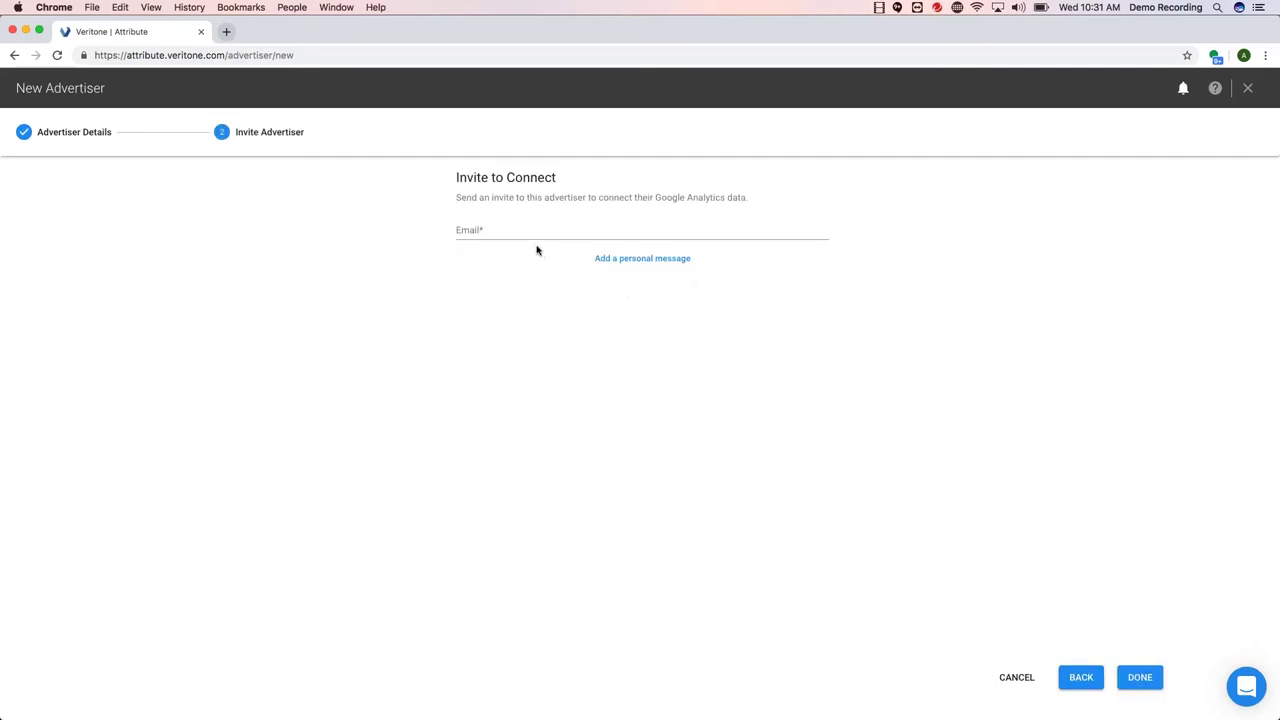
left_click(520, 231)
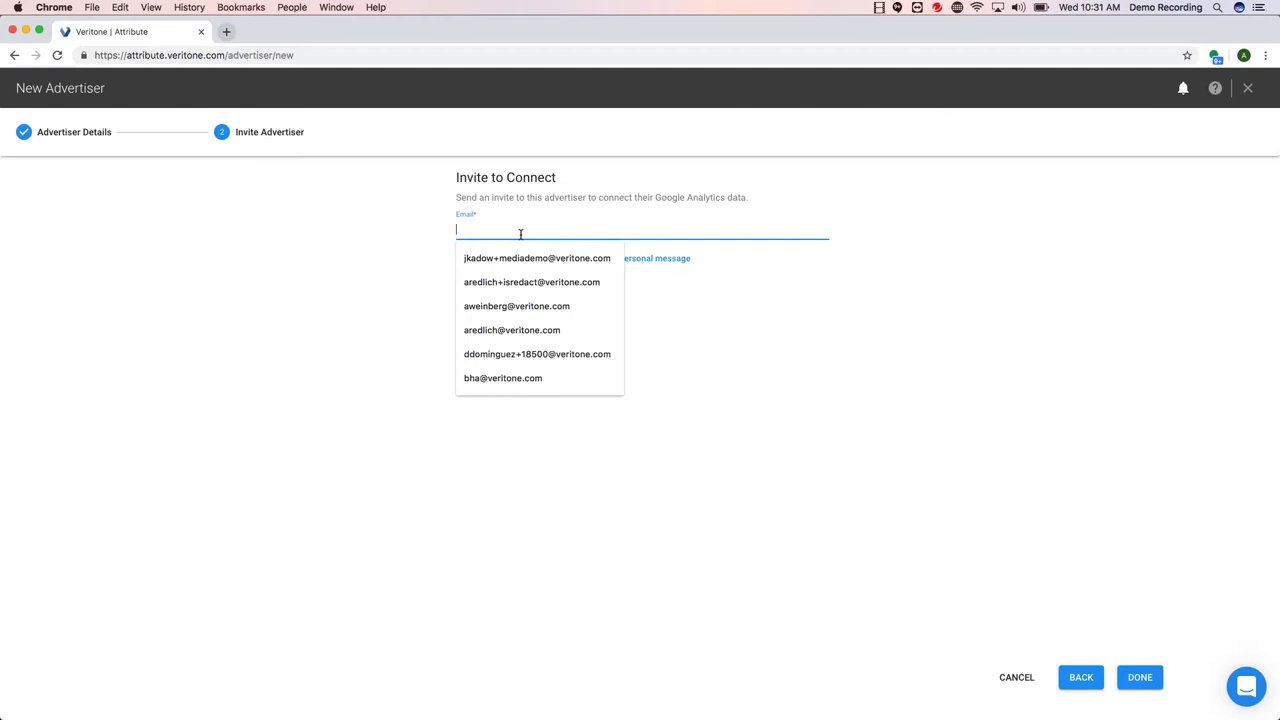
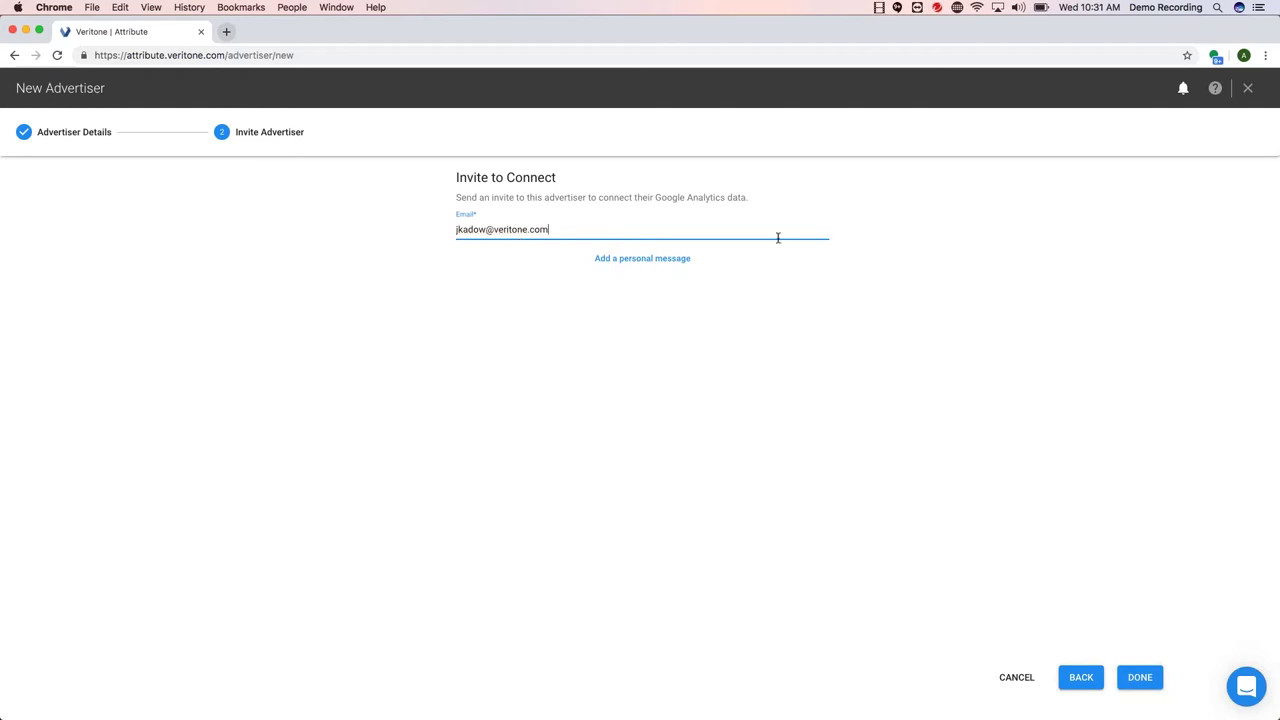
left_click(680, 259)
left_click(631, 281)
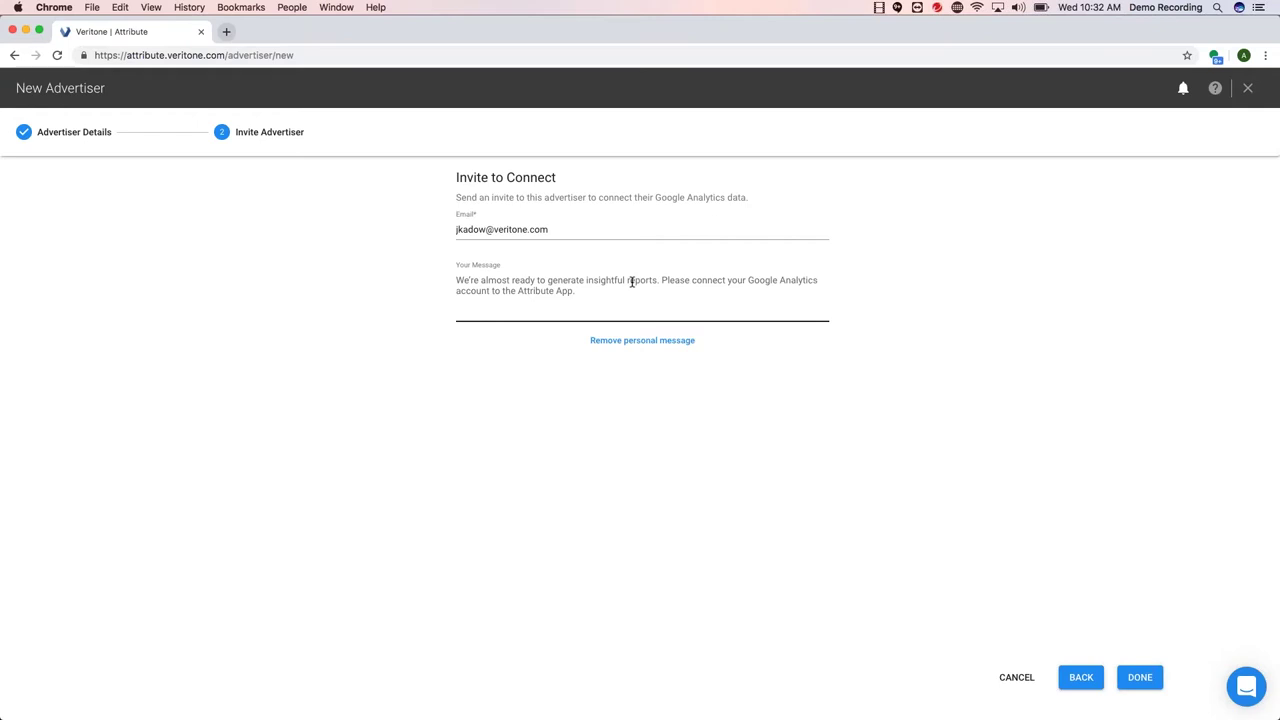
left_click(1146, 682)
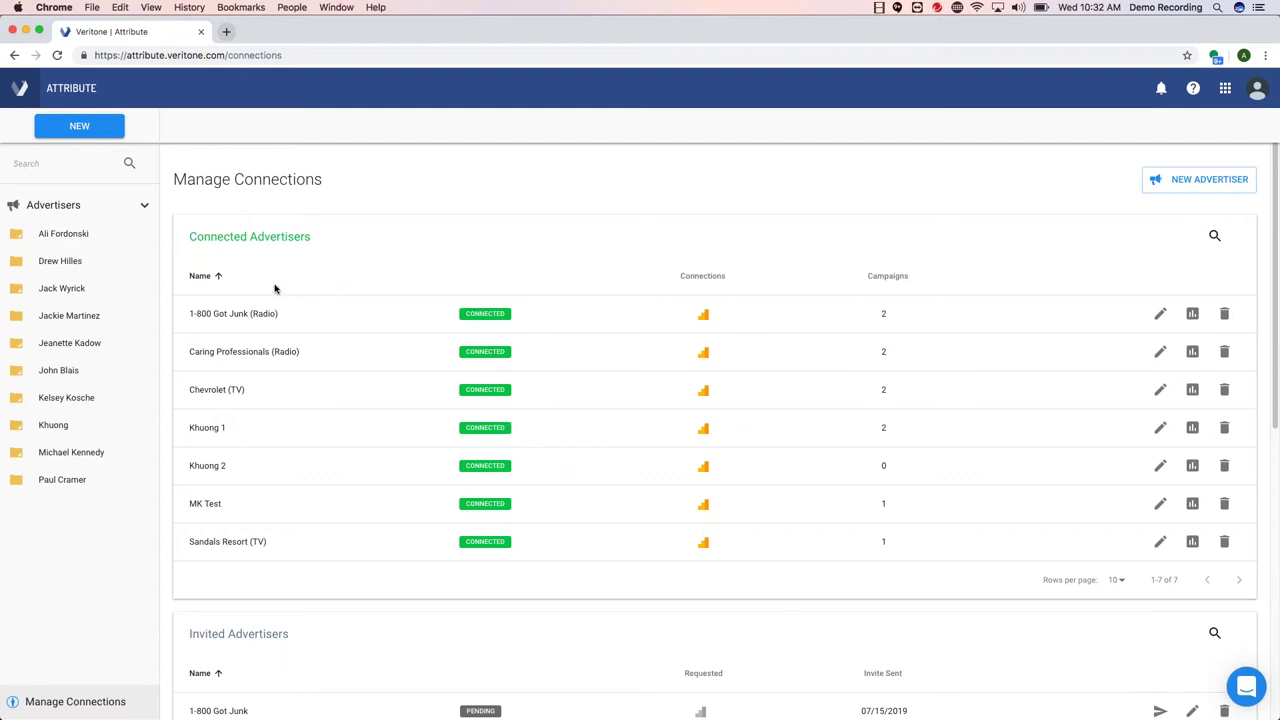
- Scroll Manage Connections down to Invited Advertisers, showing Test pending since 08/07/2019
scroll(280, 243, "down", 1)
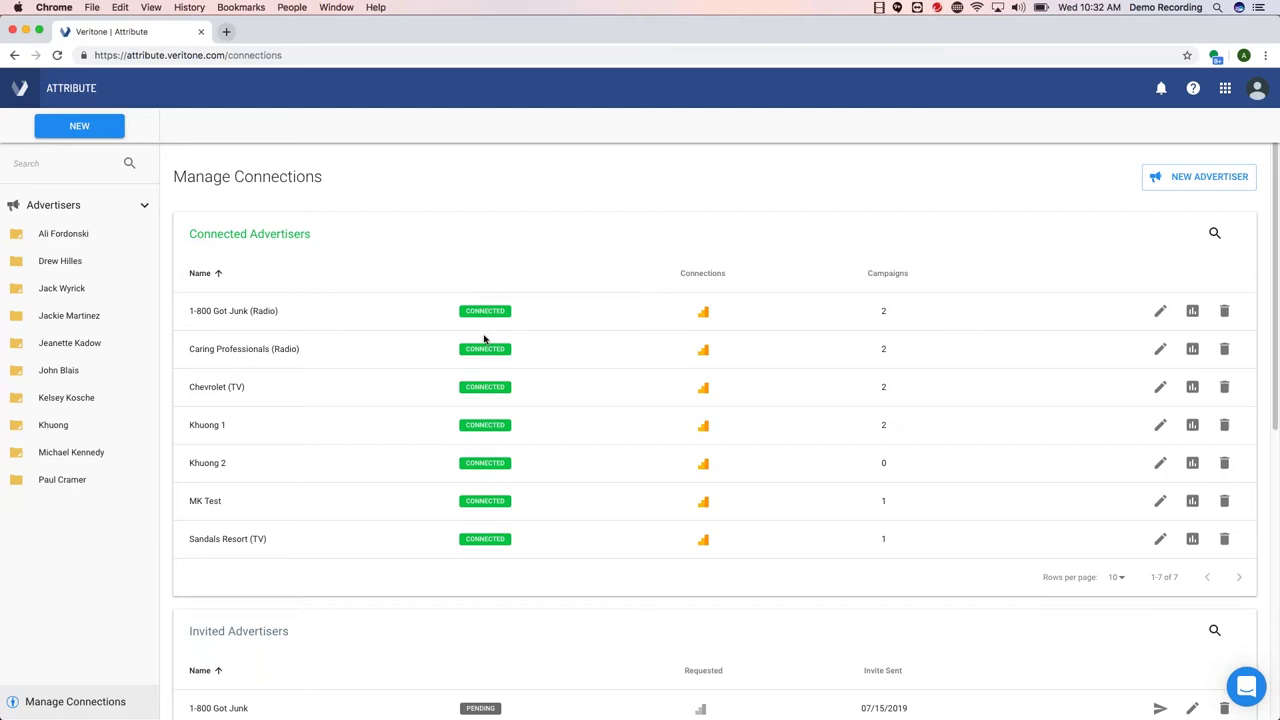
scroll(1088, 271, "down", 5)
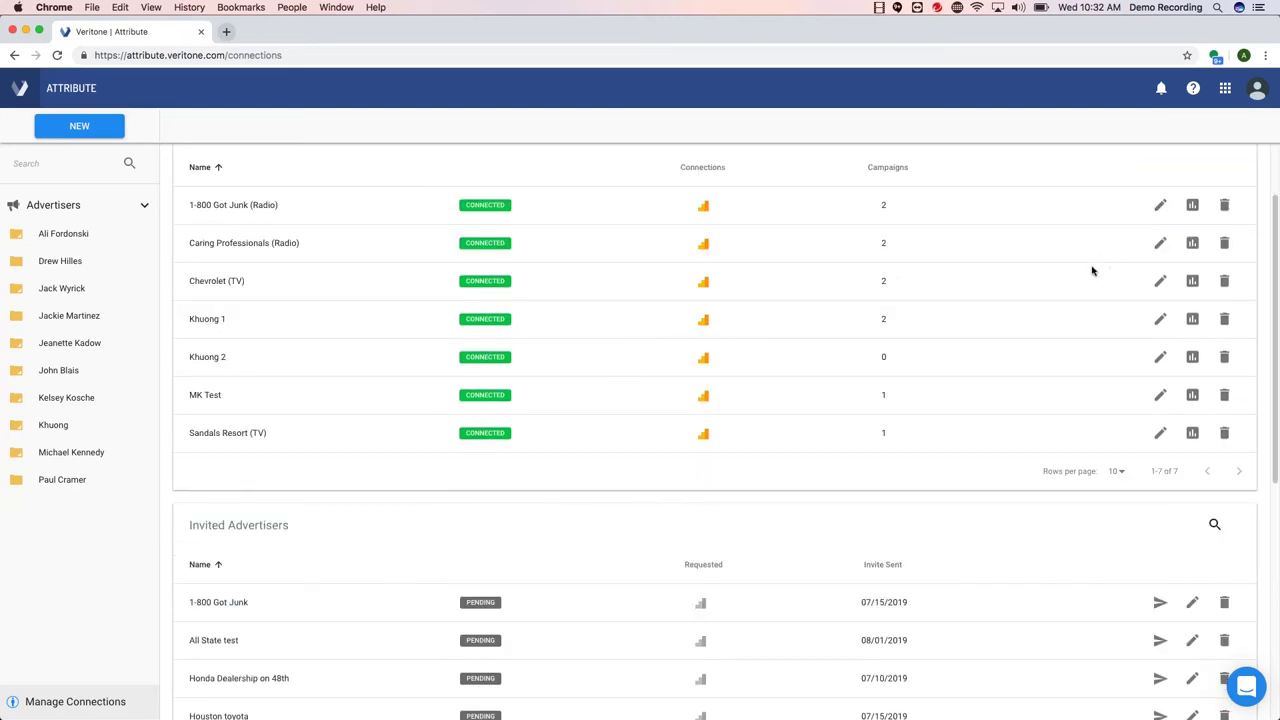
scroll(1000, 300, "down", 4)
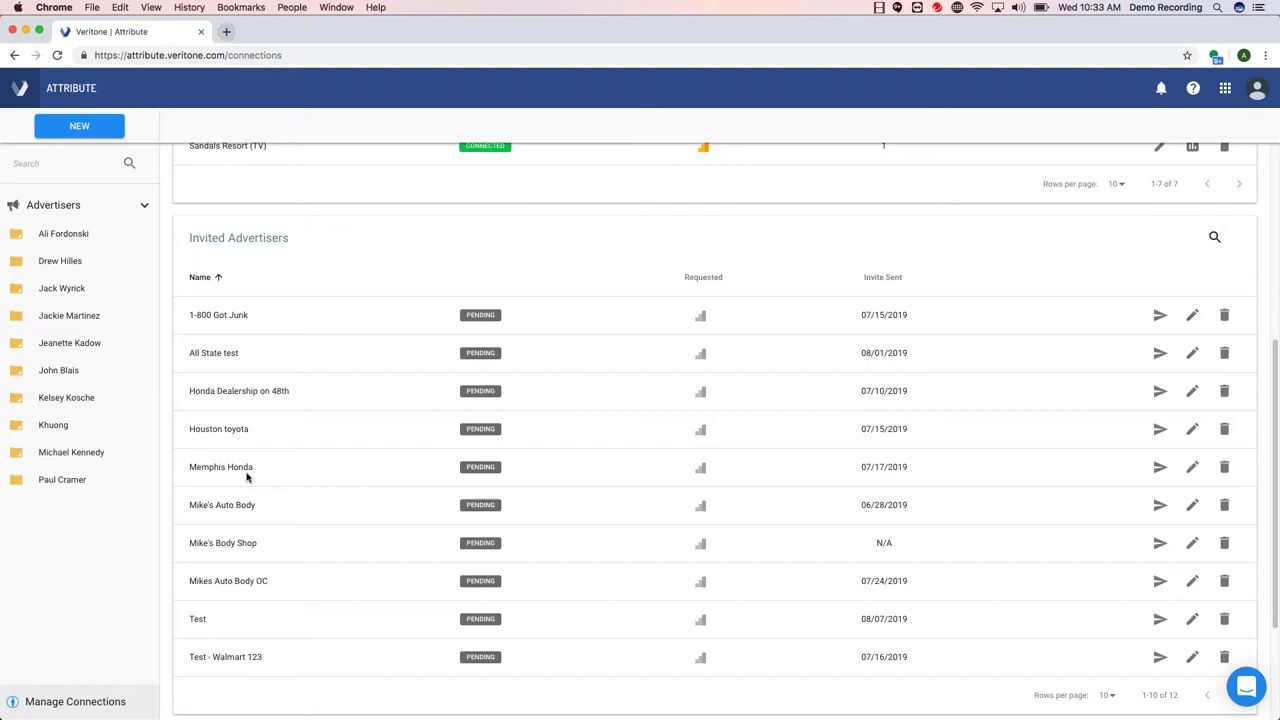
scroll(256, 470, "up", 1)
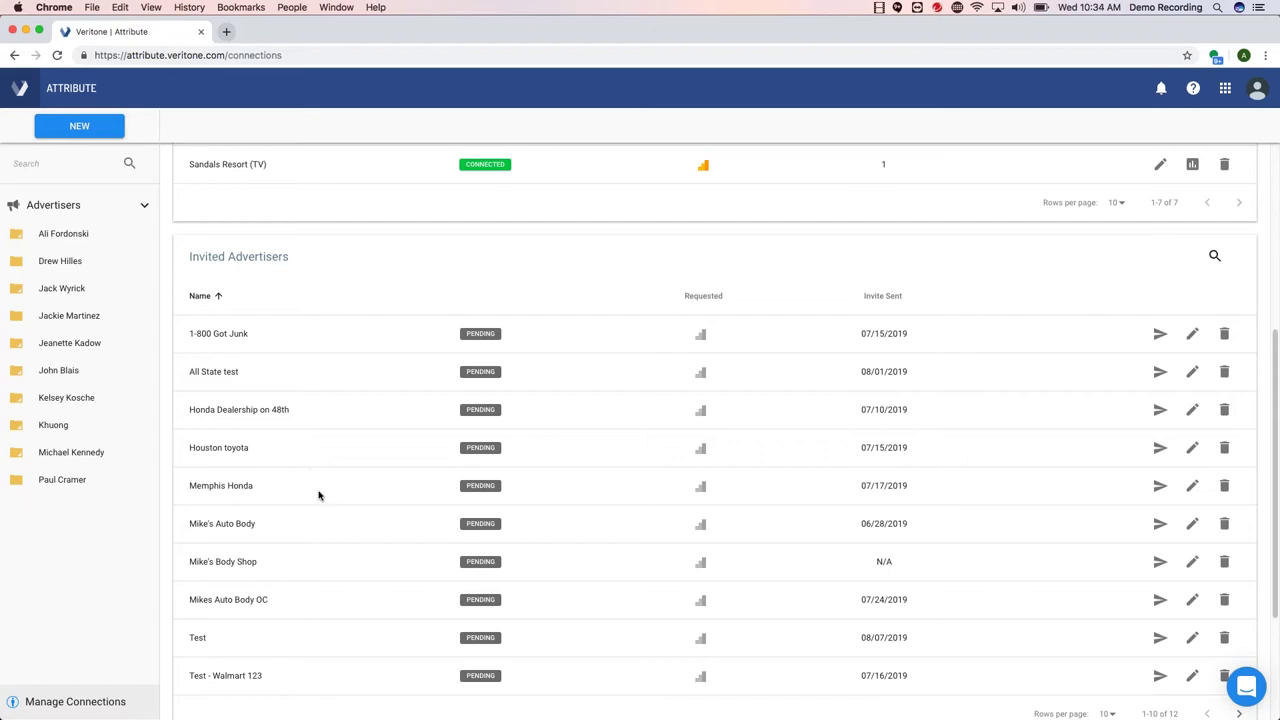
- Start a new support conversation from the bottom-right chat bubble
left_click(1246, 688)
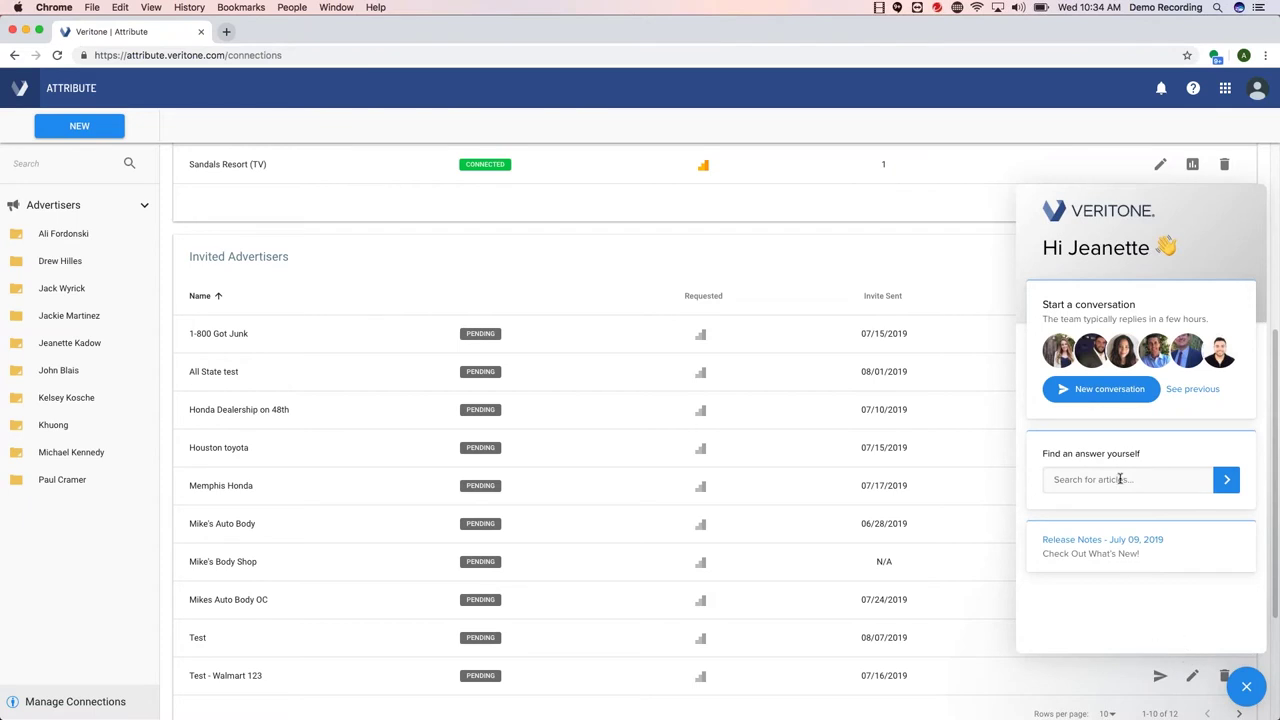
left_click(1130, 396)
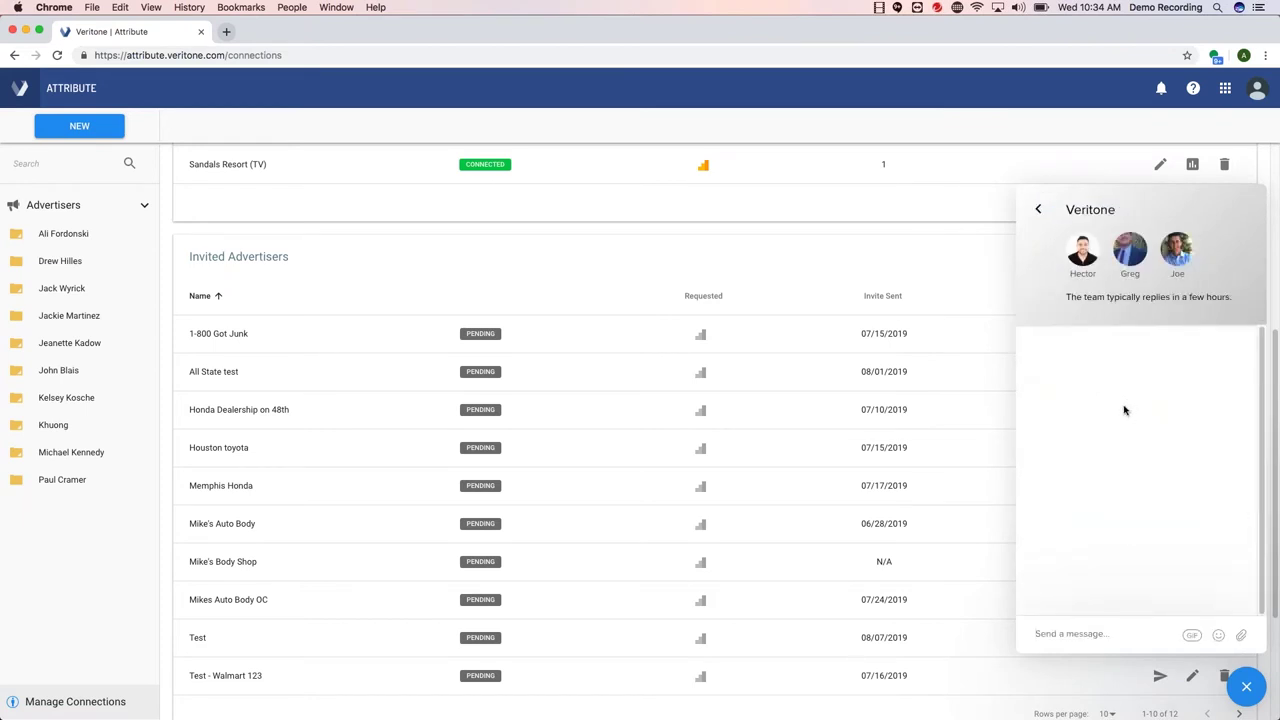